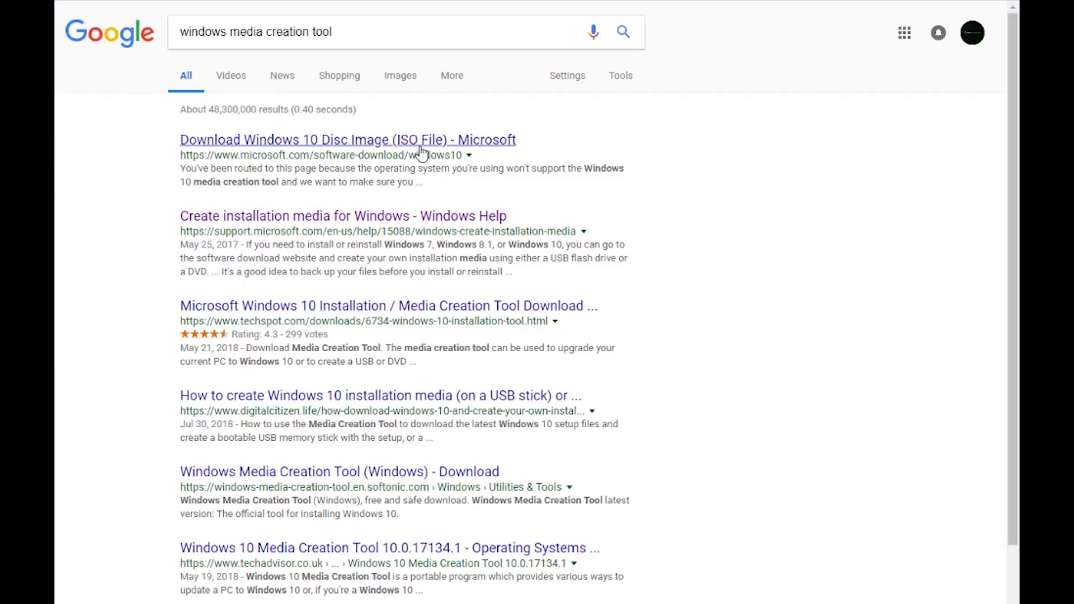
Step: Open the 'Download Windows 10 Disc Image (ISO File) - Microsoft' search result
left_click(422, 143)
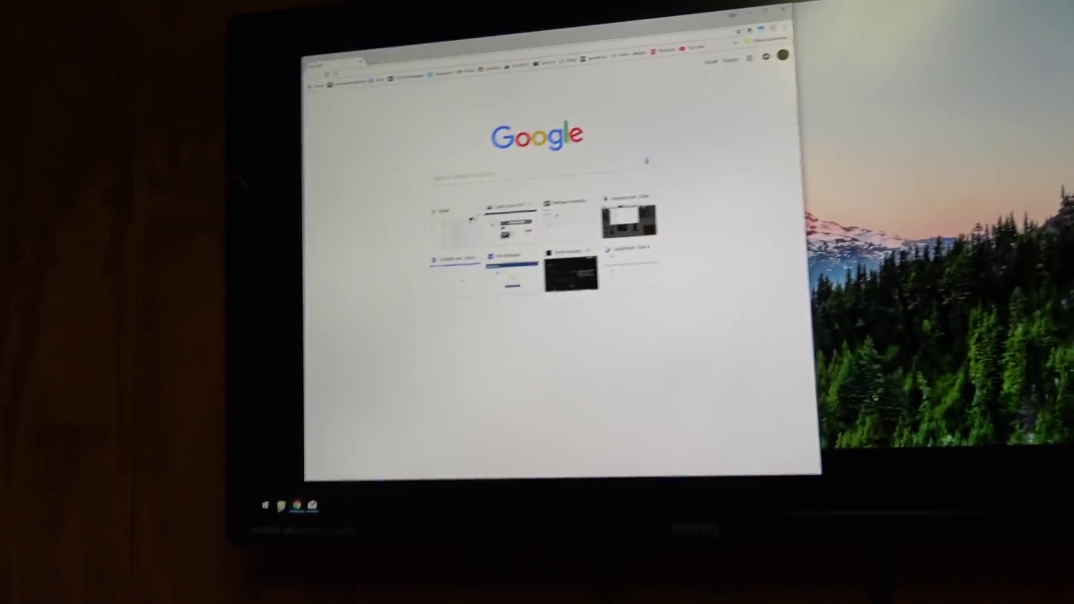
Step: Launch Microsoft Edge from the Windows 10 Start menu
key("super")
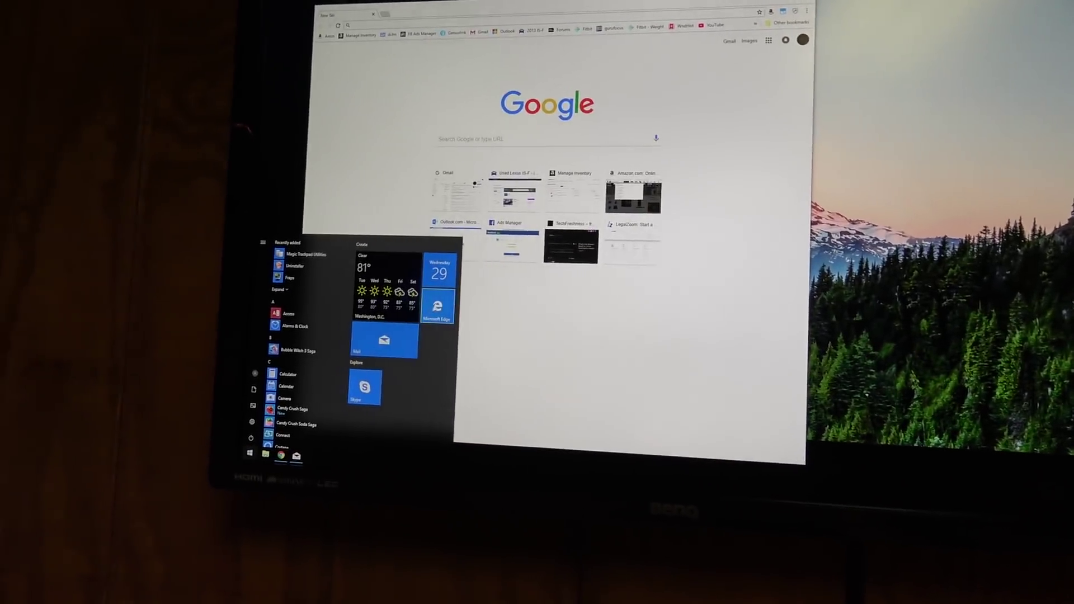
left_click(437, 309)
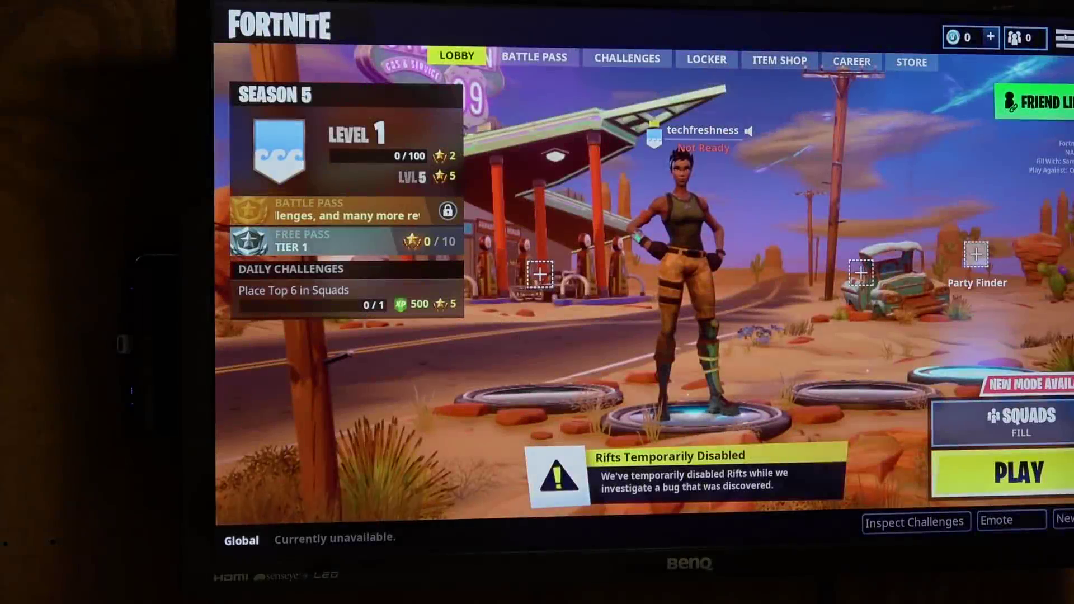
Step: Show Fortnite's Video settings: windowed fullscreen 2560x1440, 60 FPS limit, medium quality
key("Escape")
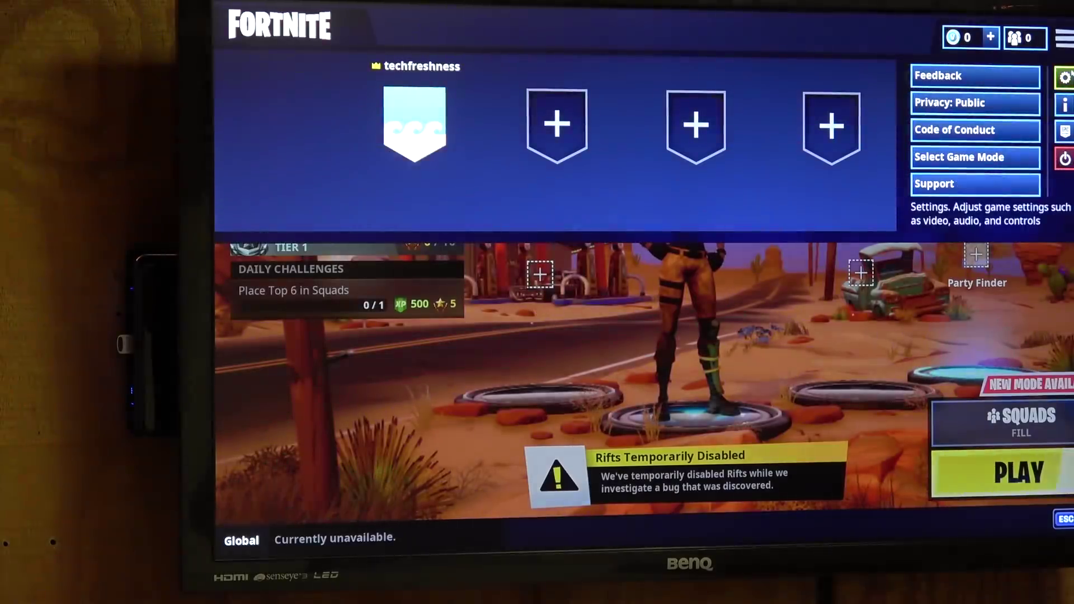
left_click(1064, 78)
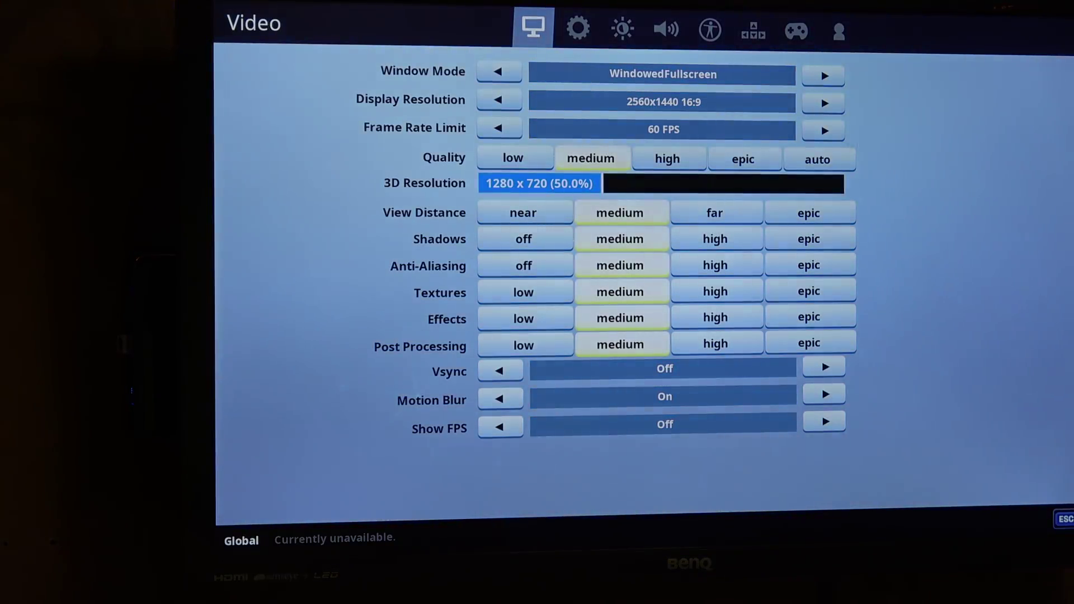